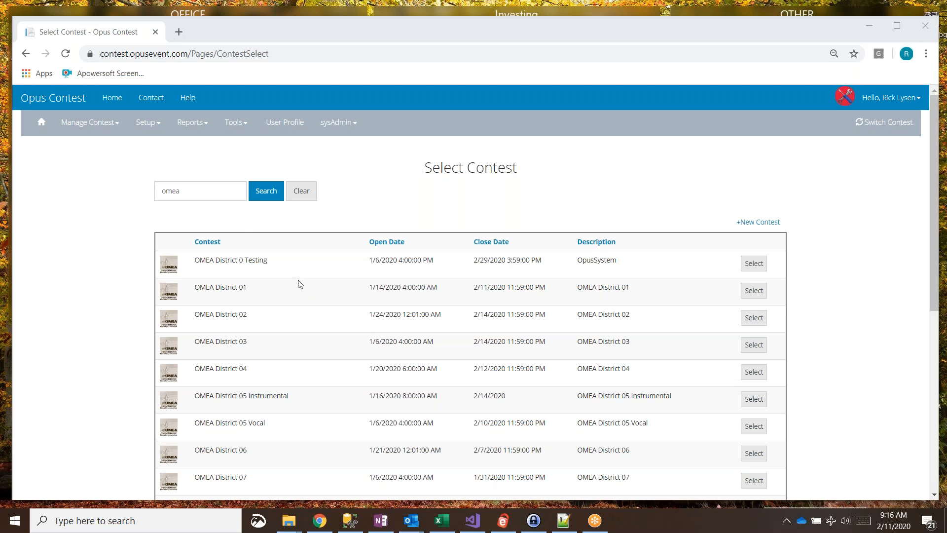
- Open the OMEA District 0 Testing contest and run its Entries by Accompanist report
{"action": "left_click_drag", "start_coordinate": [274, 264], "coordinate": [183, 269]}
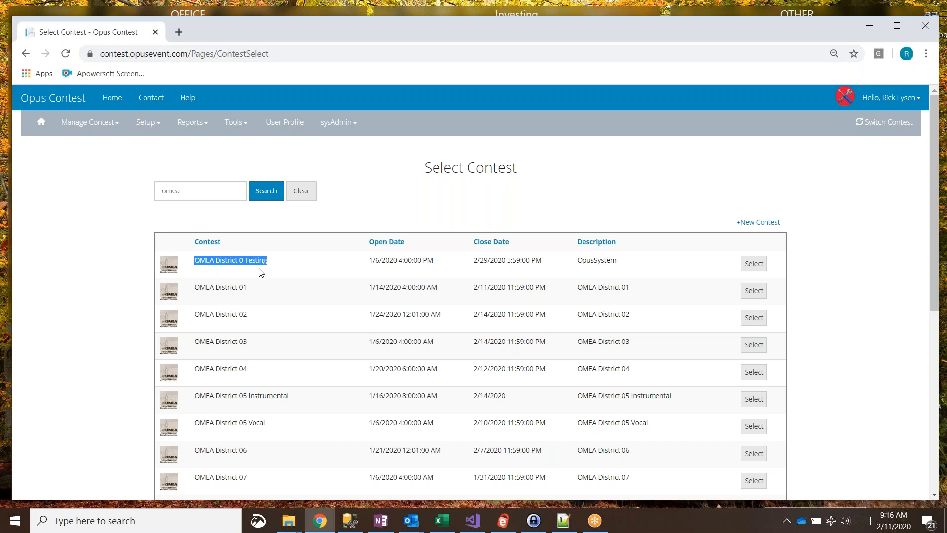
{"action": "left_click", "coordinate": [755, 265]}
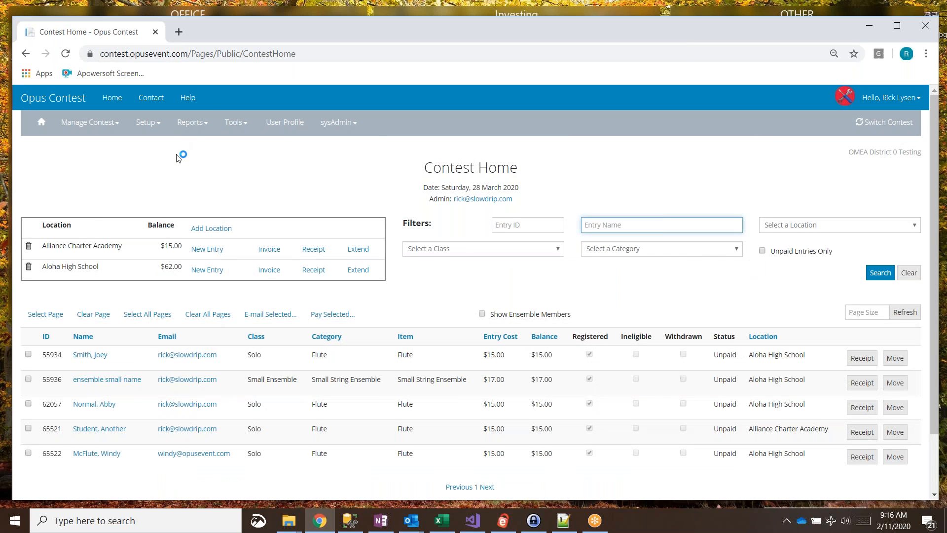
{"action": "left_click", "coordinate": [195, 127]}
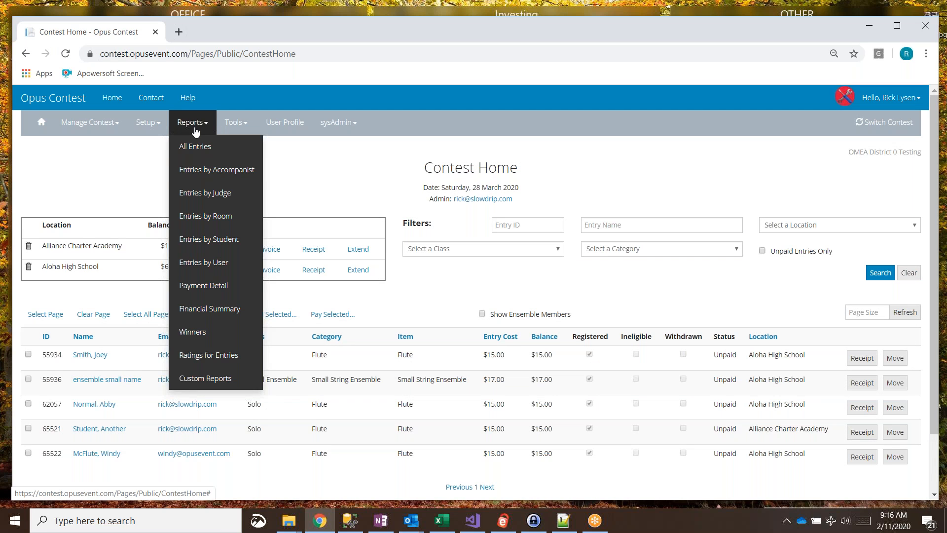
{"action": "left_click", "coordinate": [204, 173]}
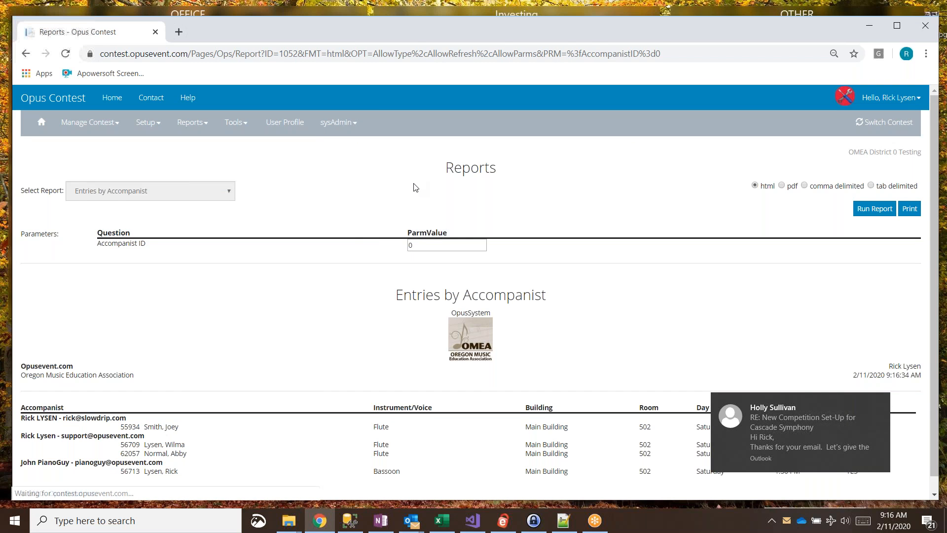
{"action": "scroll", "coordinate": [270, 213], "scroll_direction": "down", "scroll_amount": 1}
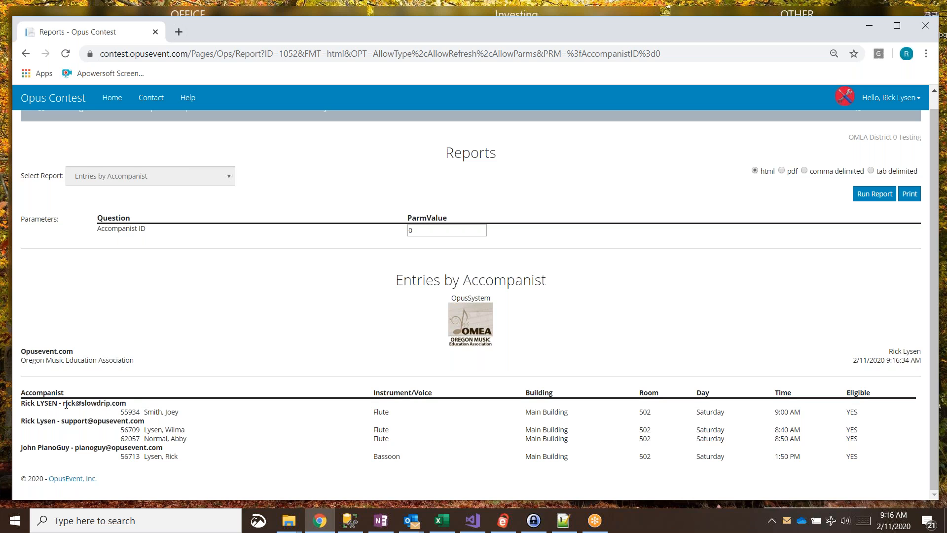
- Examine the report's accompanist headings, comparing the names and e-mail addresses of the two same-named accompanists
{"action": "left_click_drag", "start_coordinate": [131, 404], "coordinate": [21, 403]}
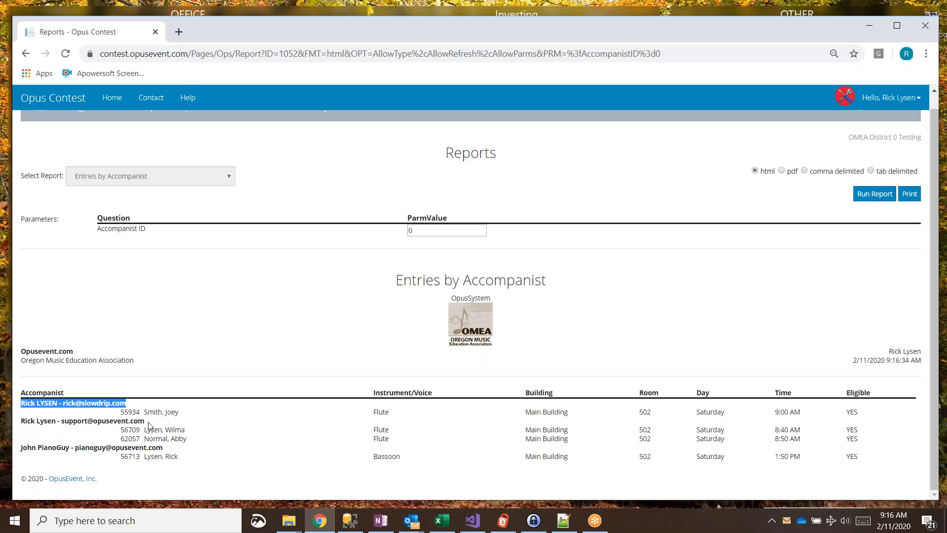
{"action": "left_click_drag", "start_coordinate": [148, 423], "coordinate": [20, 423]}
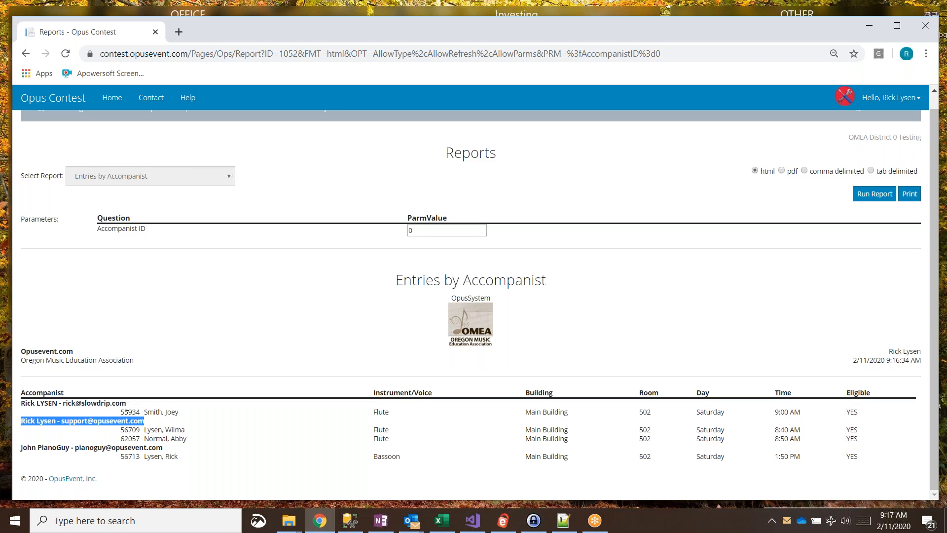
{"action": "left_click", "coordinate": [153, 421]}
{"action": "left_click_drag", "start_coordinate": [146, 422], "coordinate": [63, 422]}
{"action": "scroll", "coordinate": [143, 266], "scroll_direction": "up", "scroll_amount": 1}
{"action": "left_click", "coordinate": [197, 123]}
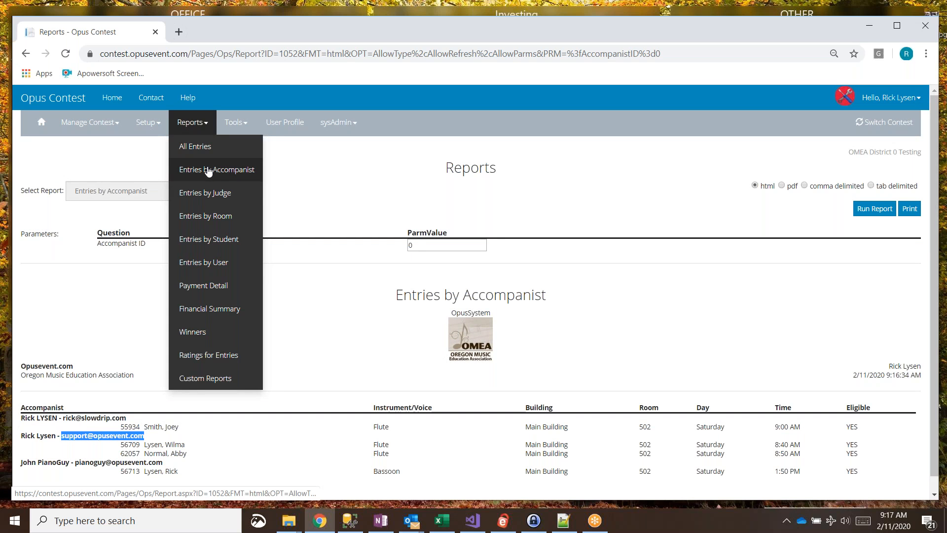
{"action": "left_click", "coordinate": [46, 331]}
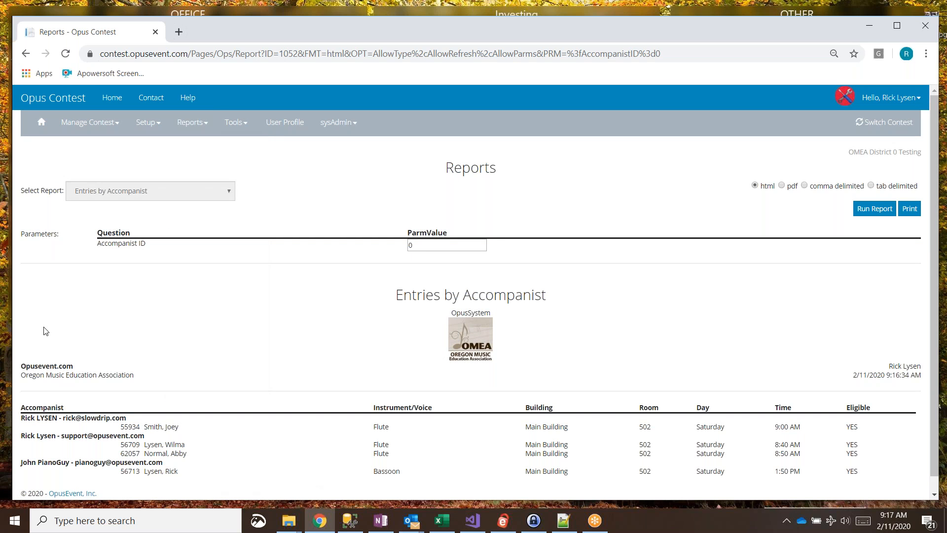
{"action": "scroll", "coordinate": [44, 330], "scroll_direction": "down", "scroll_amount": 1}
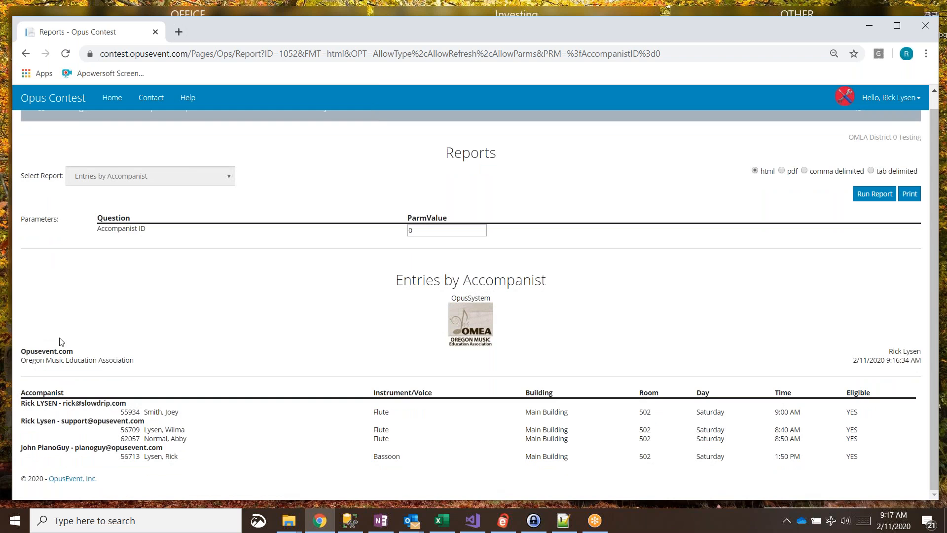
{"action": "scroll", "coordinate": [129, 418], "scroll_direction": "up", "scroll_amount": 1}
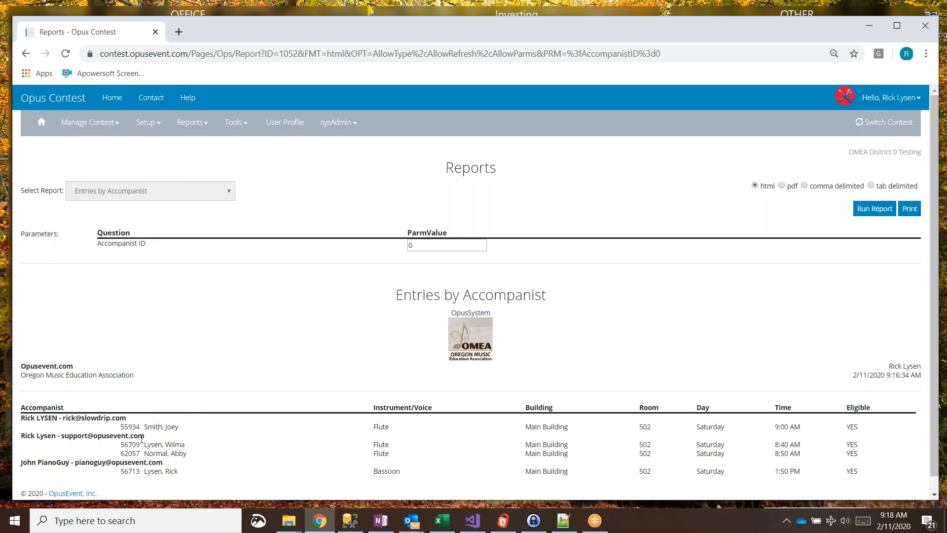
{"action": "left_click_drag", "start_coordinate": [147, 439], "coordinate": [62, 419]}
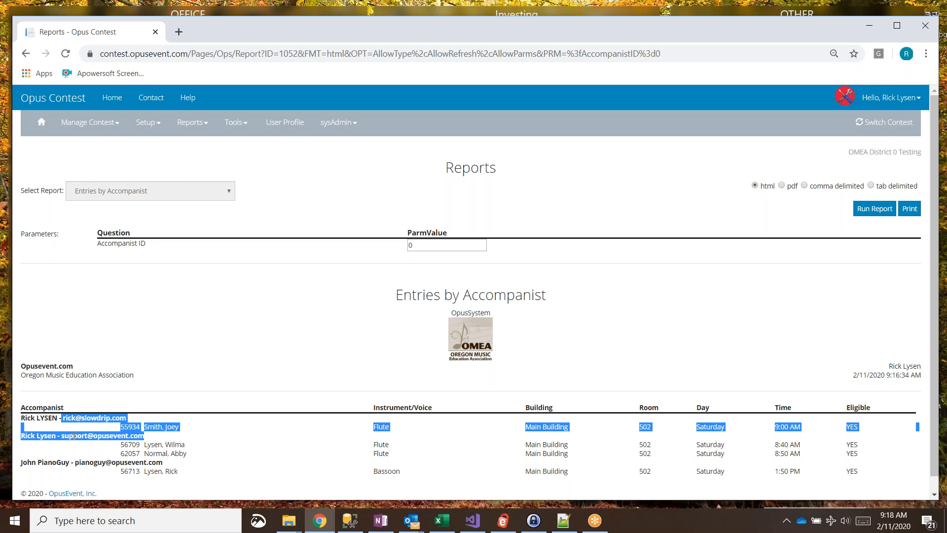
{"action": "left_click", "coordinate": [74, 435]}
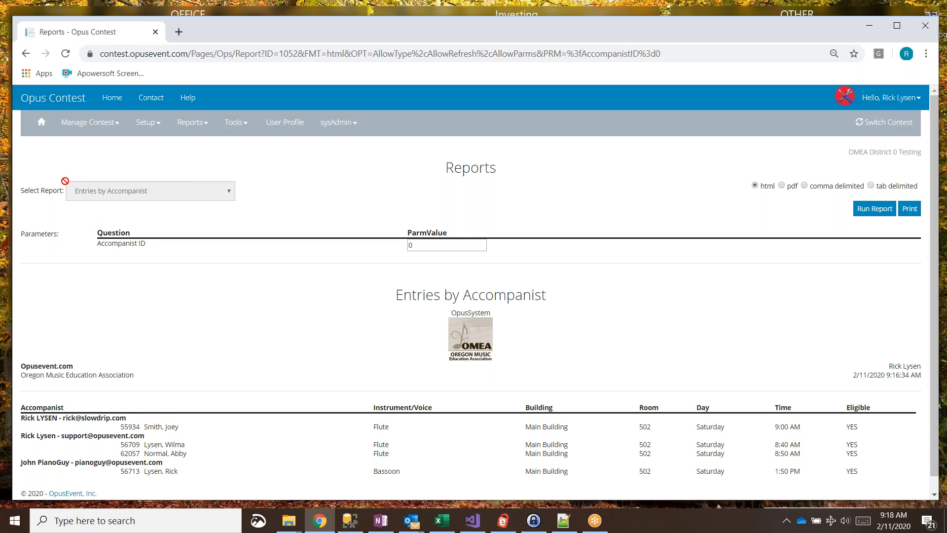
- Open the contest's Accompanists management list
{"action": "left_click", "coordinate": [84, 127]}
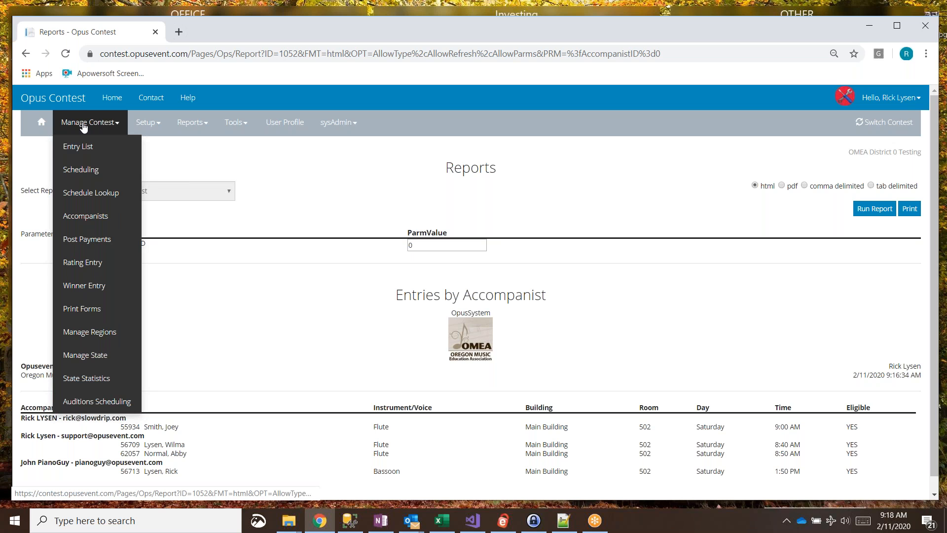
{"action": "left_click", "coordinate": [100, 217]}
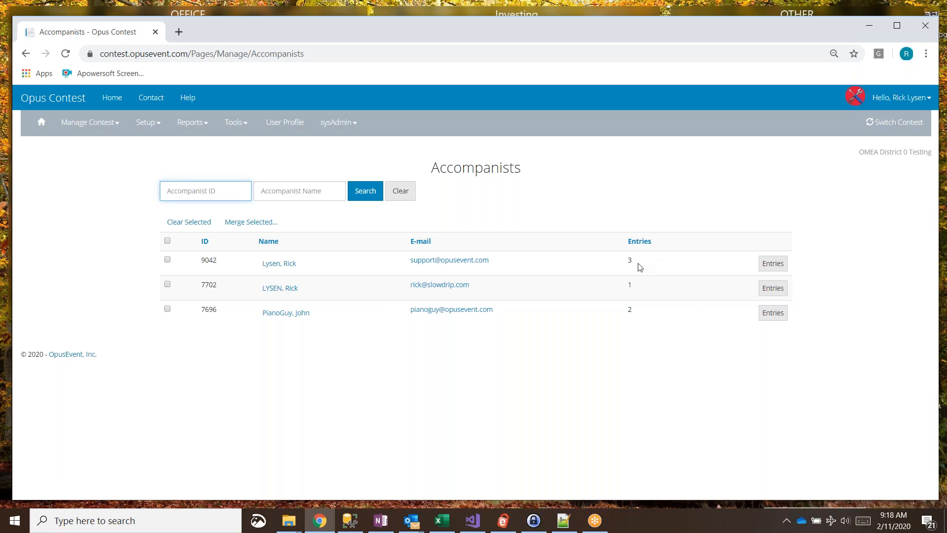
- Start an e-mail to each of the two same-named accompanists from the list, discarding both drafts without saving
{"action": "left_click", "coordinate": [438, 289]}
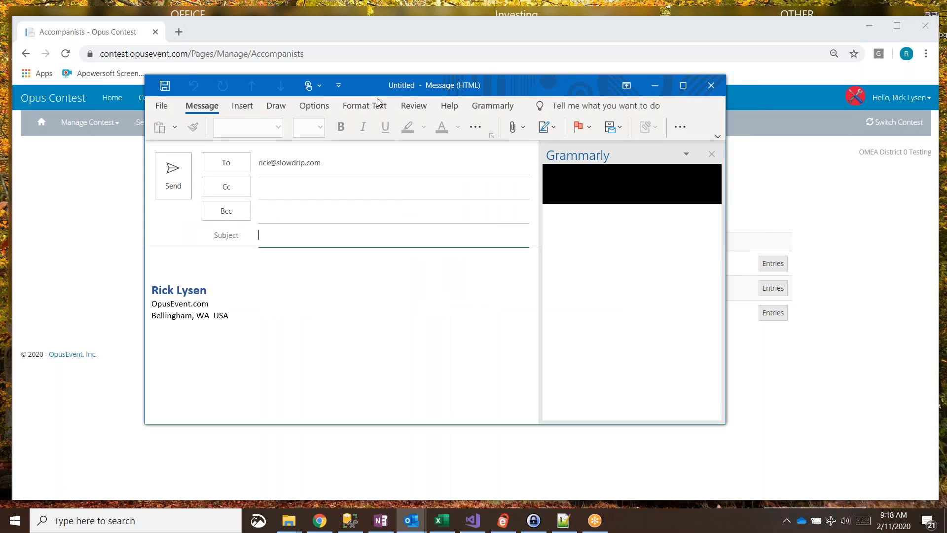
{"action": "left_click_drag", "start_coordinate": [372, 85], "coordinate": [428, 61]}
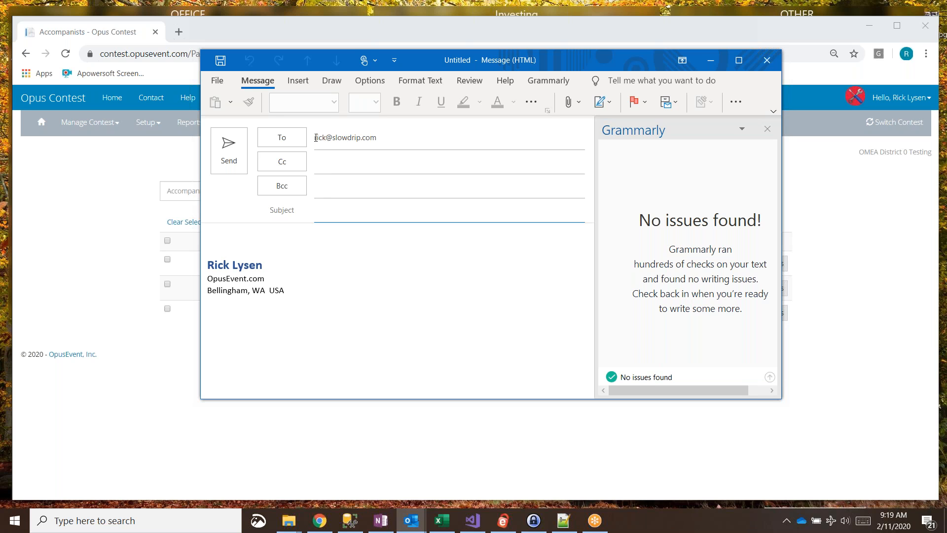
{"action": "left_click_drag", "start_coordinate": [315, 137], "coordinate": [400, 137]}
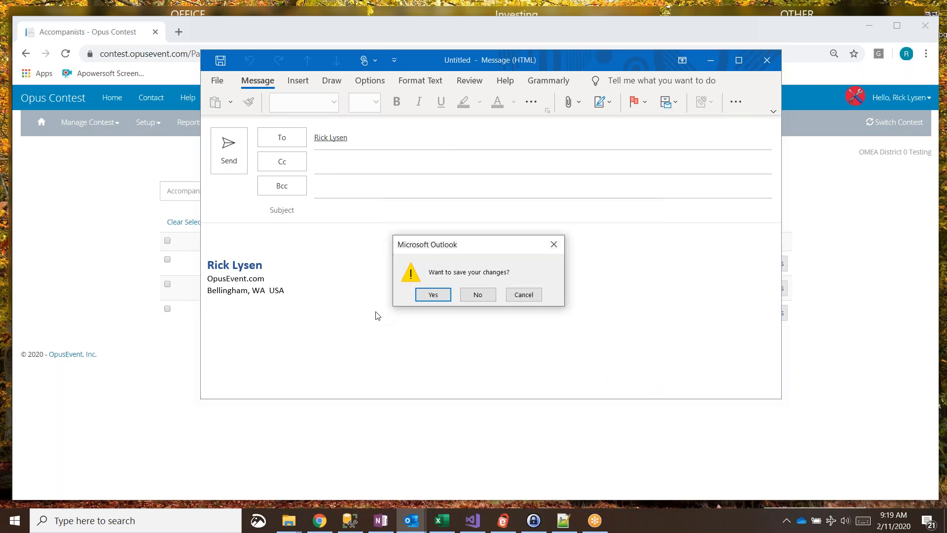
{"action": "left_click", "coordinate": [478, 294]}
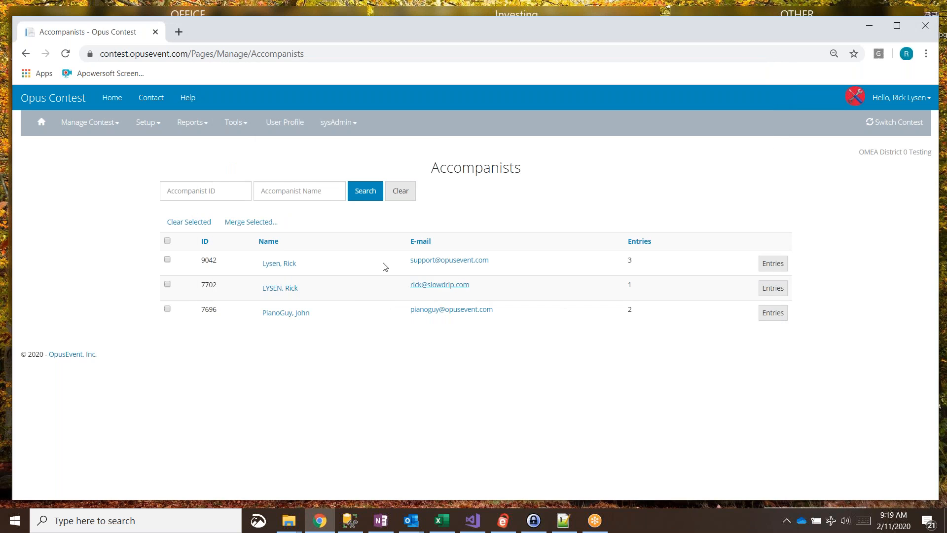
{"action": "left_click", "coordinate": [448, 265]}
{"action": "left_click", "coordinate": [764, 63]}
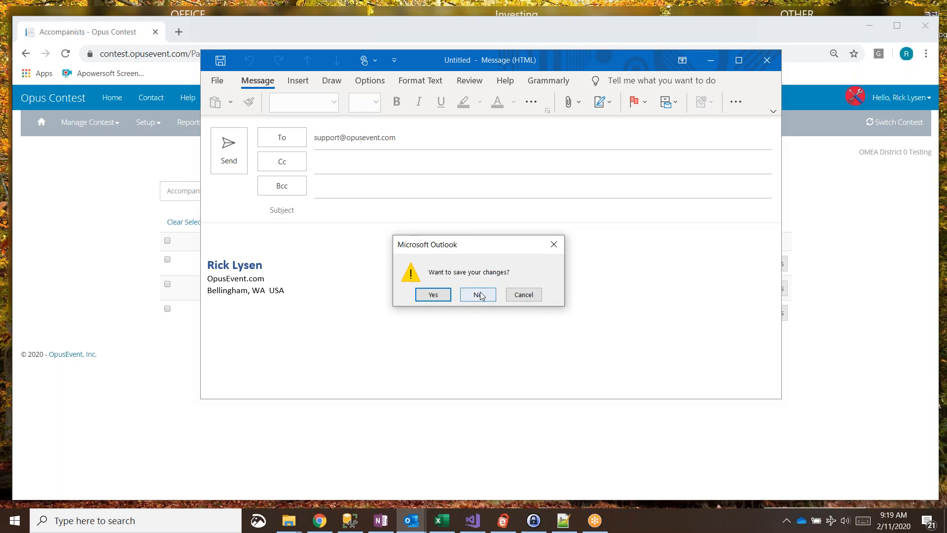
{"action": "left_click", "coordinate": [481, 296]}
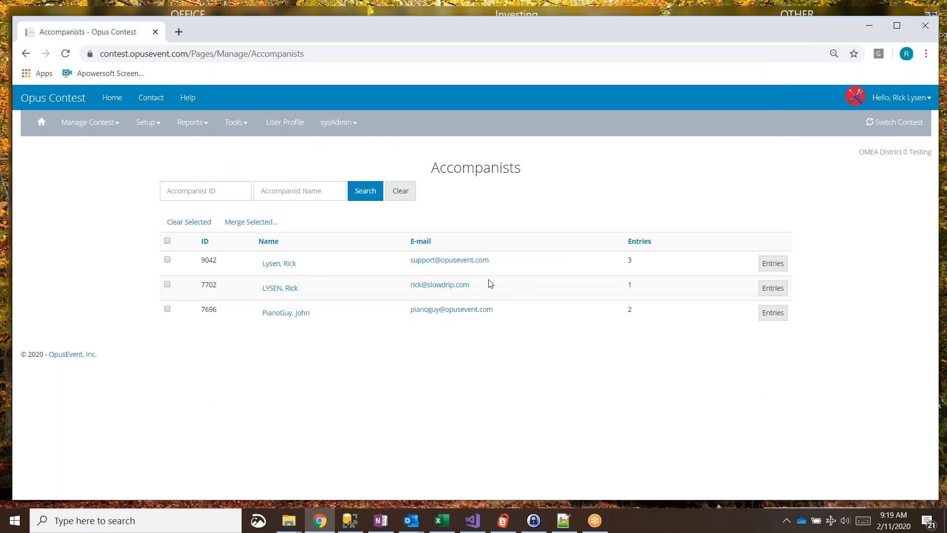
- Review the entries of the first listed accompanist, checking on the second entry's form who submitted it and when
{"action": "left_click", "coordinate": [772, 271]}
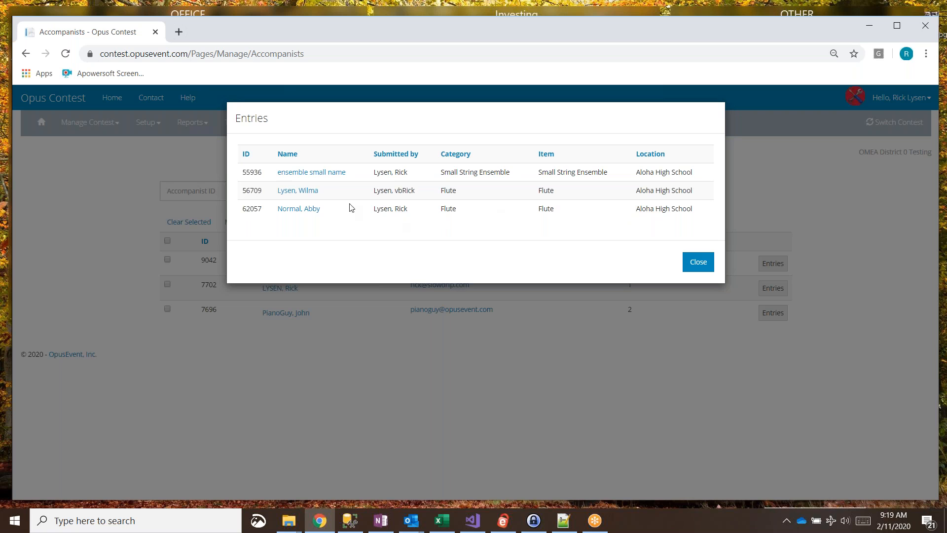
{"action": "middle_click", "coordinate": [295, 192]}
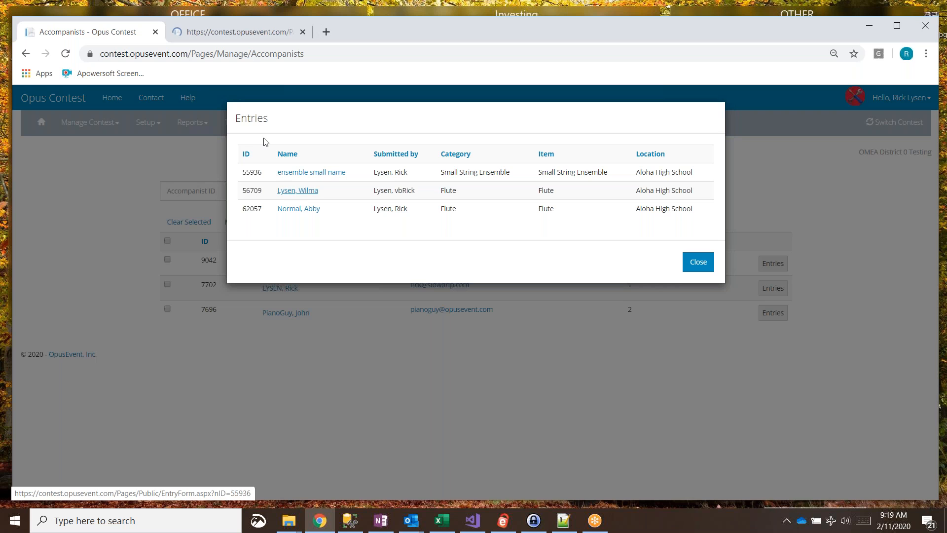
{"action": "left_click", "coordinate": [219, 29]}
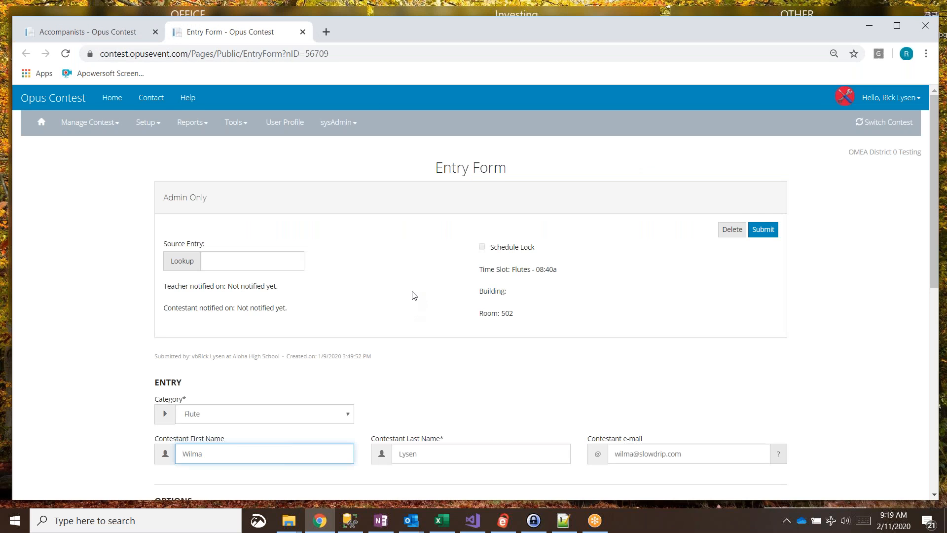
{"action": "scroll", "coordinate": [413, 293], "scroll_direction": "down", "scroll_amount": 4}
{"action": "scroll", "coordinate": [277, 277], "scroll_direction": "up", "scroll_amount": 1}
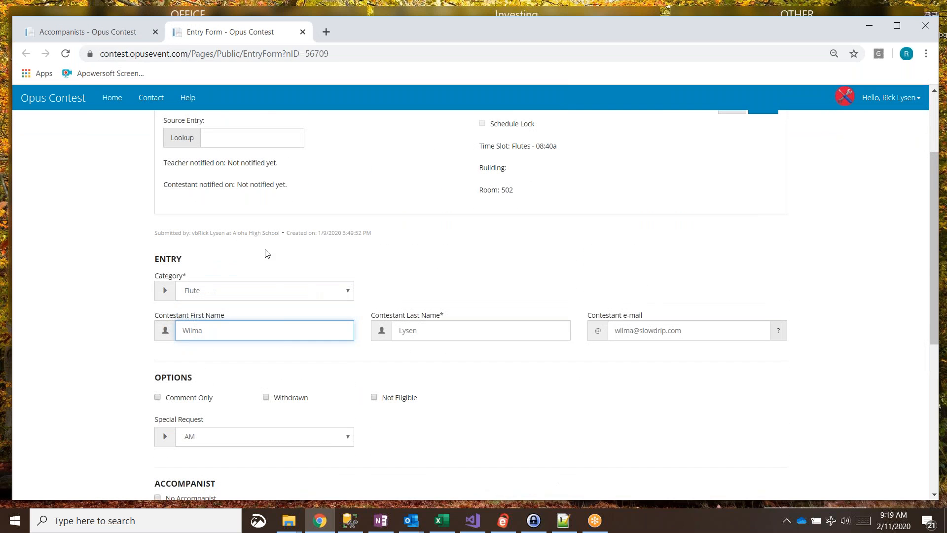
{"action": "left_click_drag", "start_coordinate": [280, 234], "coordinate": [155, 232]}
{"action": "left_click_drag", "start_coordinate": [383, 235], "coordinate": [256, 231]}
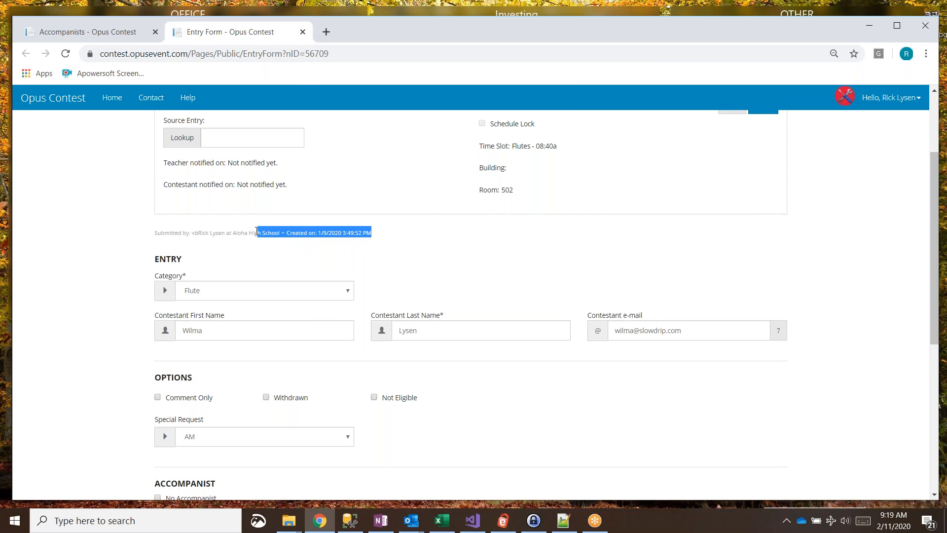
{"action": "left_click", "coordinate": [302, 31]}
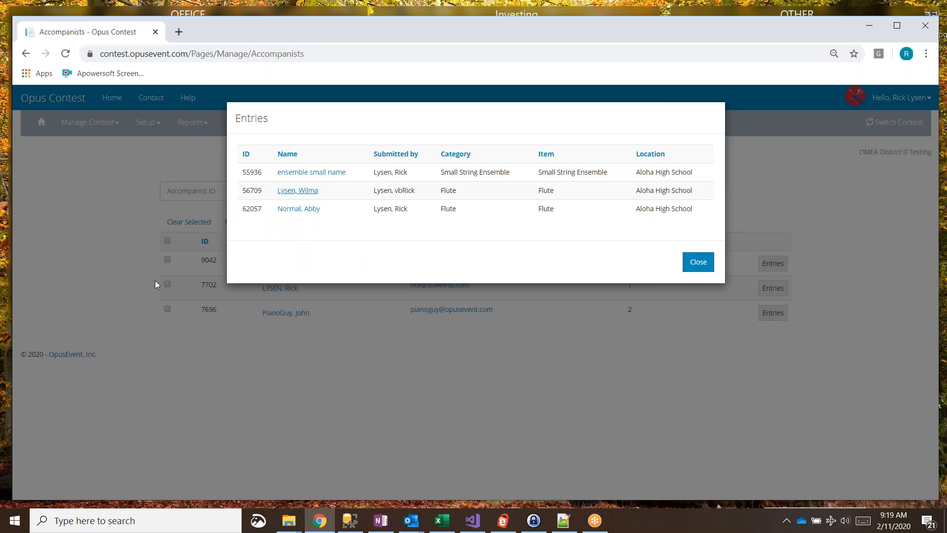
{"action": "left_click", "coordinate": [695, 265]}
- Review the entries of the other same-named accompanist and compare the e-mail addresses of both records
{"action": "left_click", "coordinate": [779, 296]}
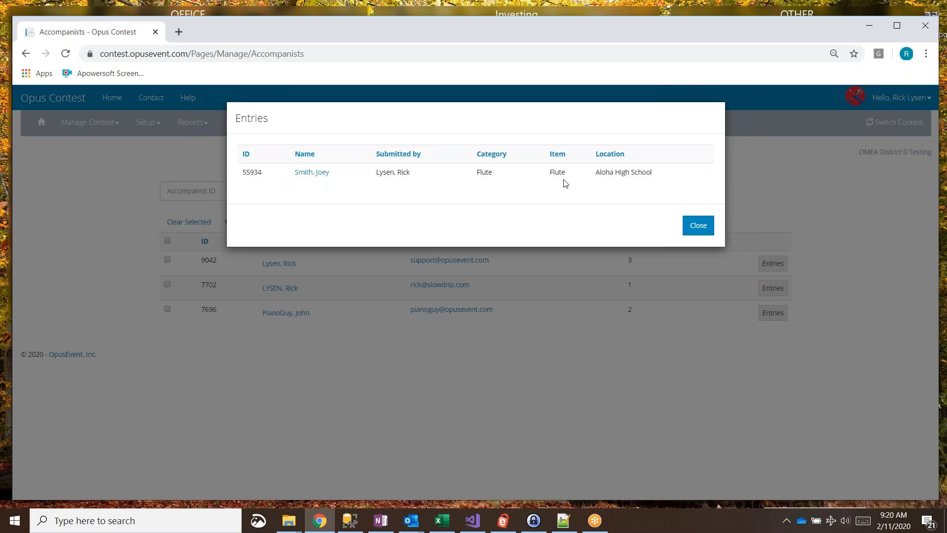
{"action": "left_click", "coordinate": [698, 226]}
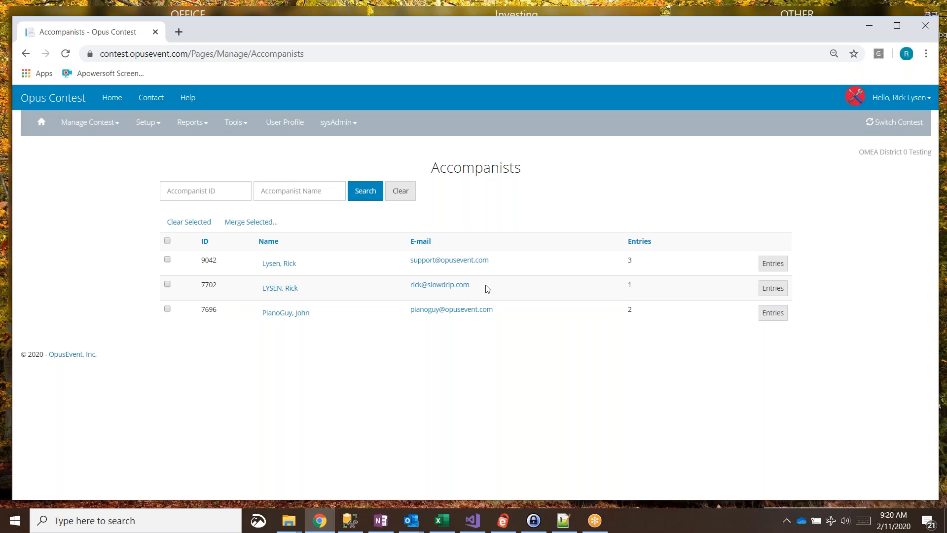
{"action": "left_click_drag", "start_coordinate": [483, 286], "coordinate": [410, 285]}
{"action": "left_click_drag", "start_coordinate": [497, 263], "coordinate": [410, 259]}
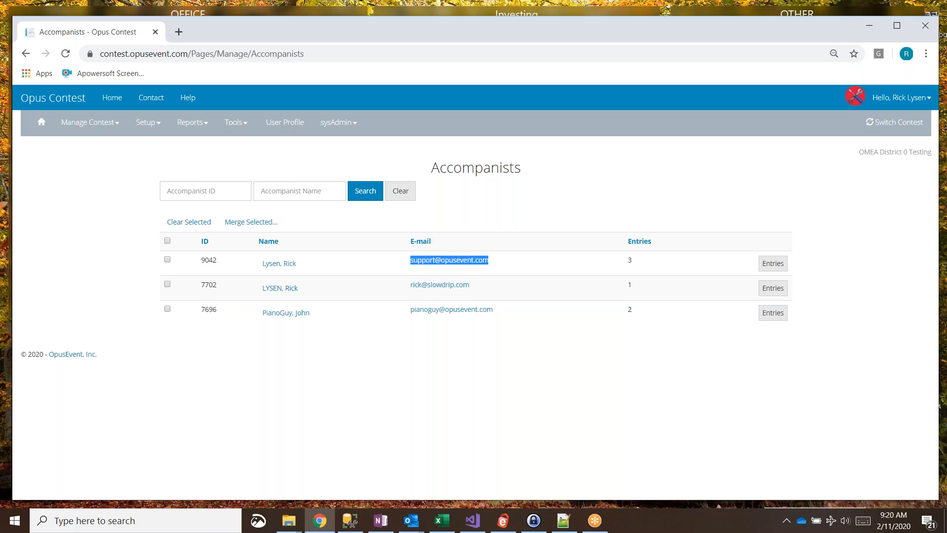
{"action": "left_click_drag", "start_coordinate": [477, 289], "coordinate": [404, 291]}
{"action": "left_click_drag", "start_coordinate": [495, 262], "coordinate": [404, 274]}
{"action": "left_click", "coordinate": [122, 293]}
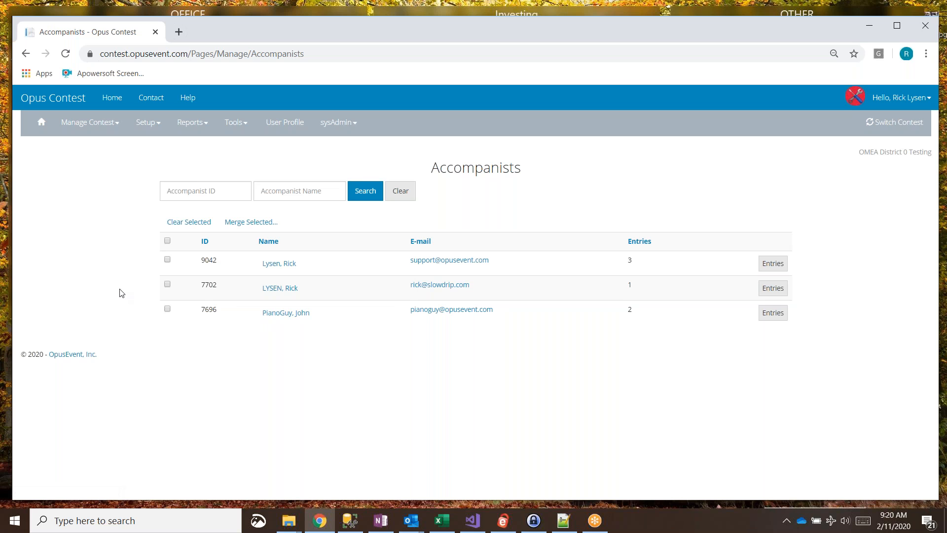
- Merge the two same-named accompanists into the record with the all-caps last name, deleting the source accompanist
{"action": "left_click", "coordinate": [168, 260]}
{"action": "left_click", "coordinate": [168, 284]}
{"action": "left_click", "coordinate": [259, 223]}
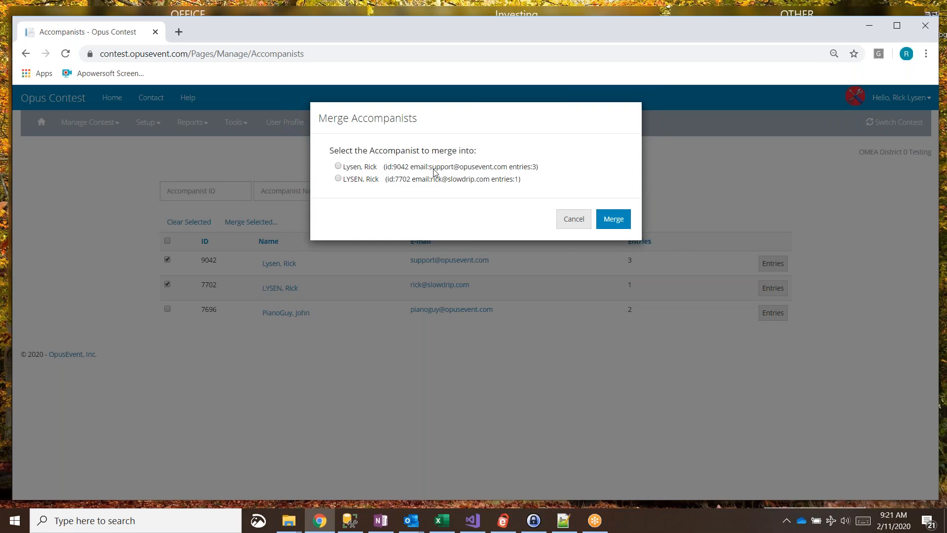
{"action": "left_click_drag", "start_coordinate": [433, 168], "coordinate": [507, 169]}
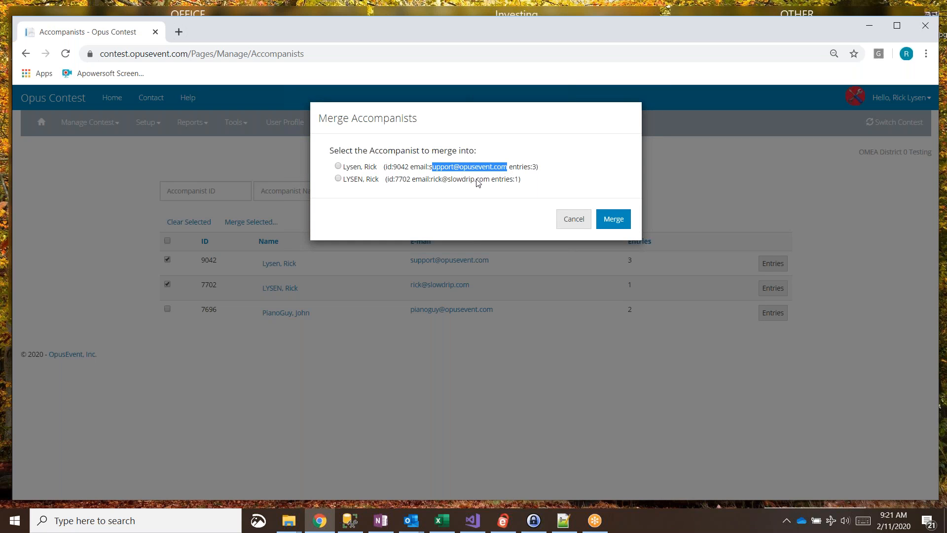
{"action": "left_click", "coordinate": [434, 185]}
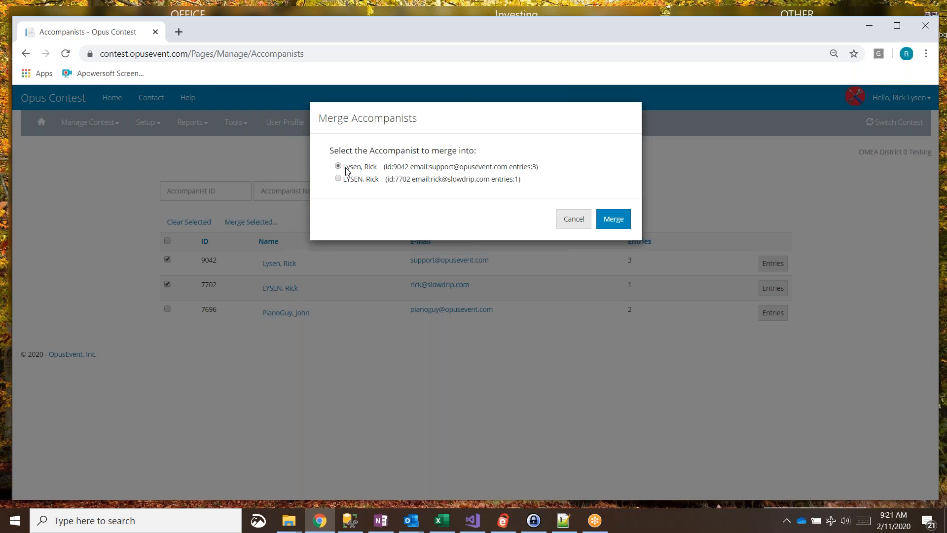
{"action": "left_click", "coordinate": [348, 182]}
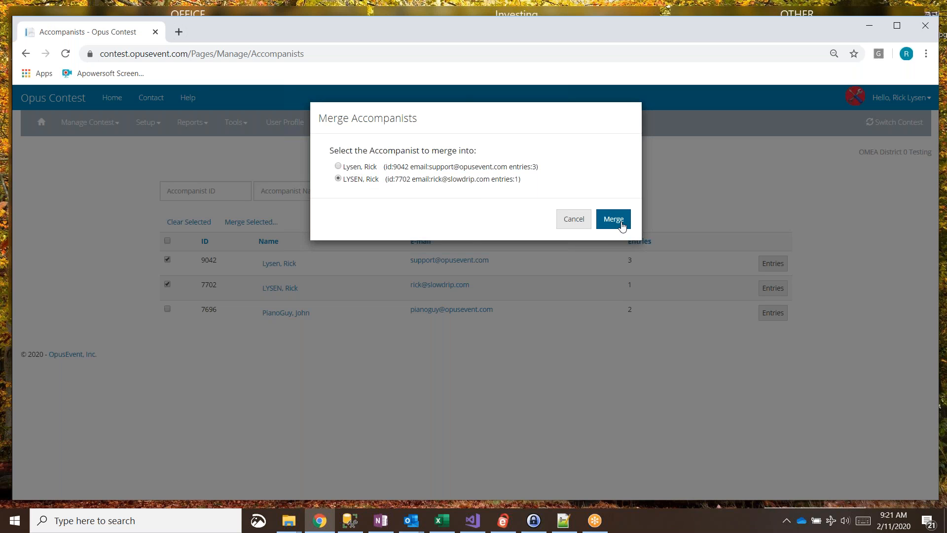
{"action": "left_click", "coordinate": [621, 224]}
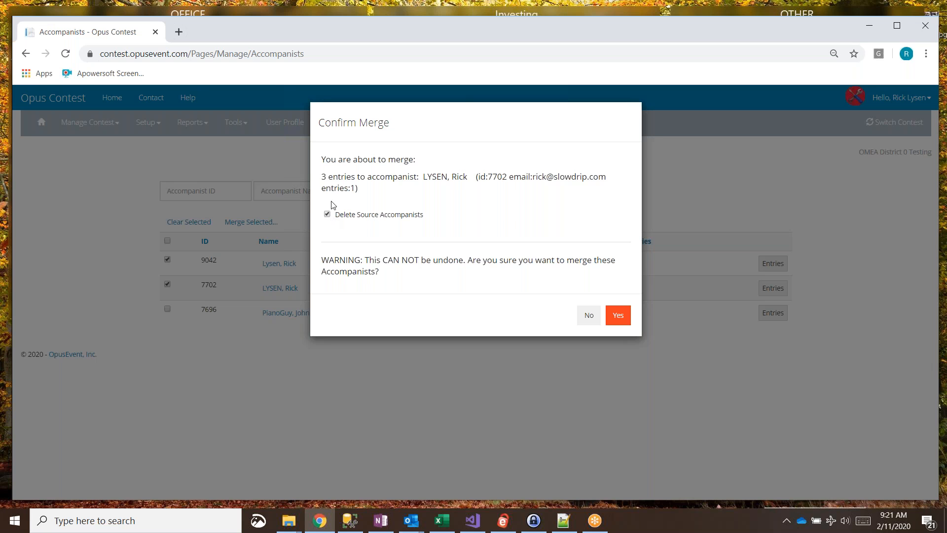
{"action": "left_click", "coordinate": [620, 319]}
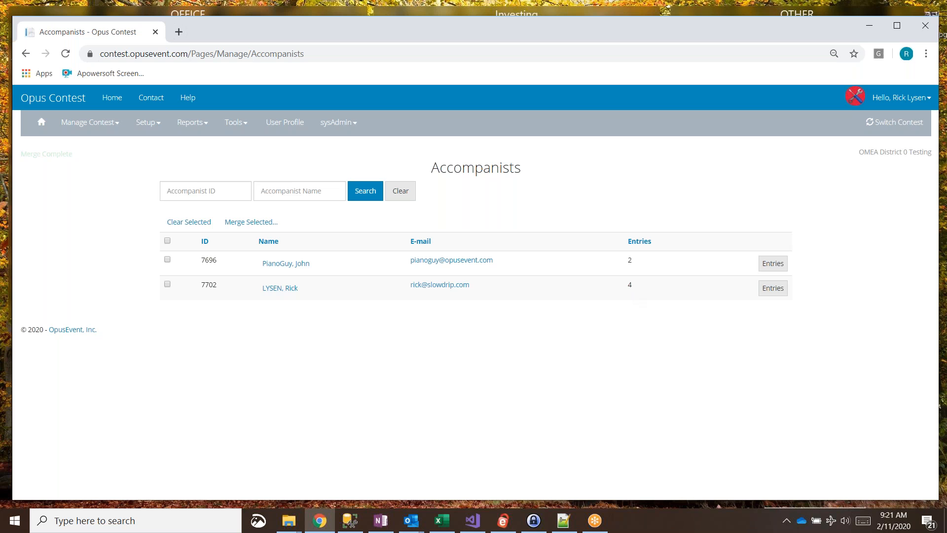
- Review the list of entries belonging to the merged accompanist and close it
{"action": "left_click_drag", "start_coordinate": [636, 291], "coordinate": [617, 291]}
{"action": "left_click", "coordinate": [774, 295]}
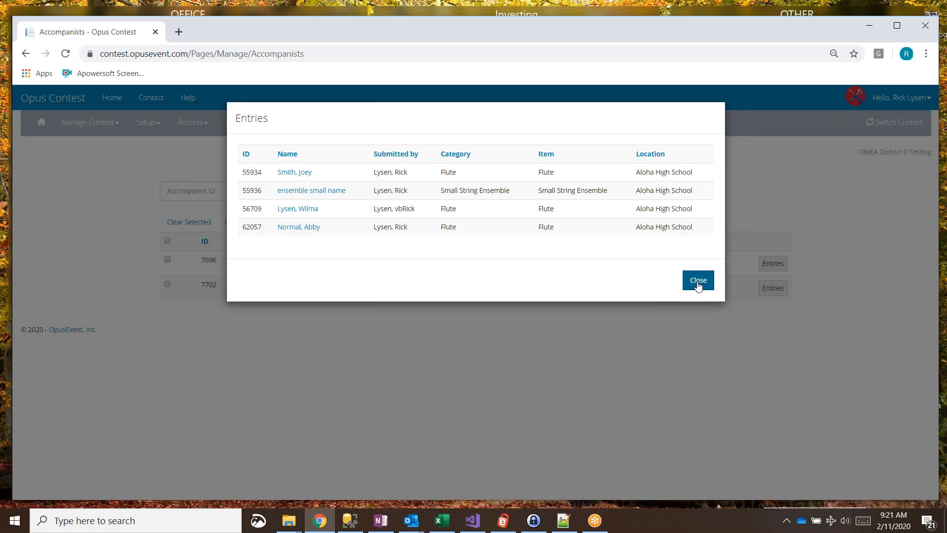
{"action": "left_click", "coordinate": [698, 282]}
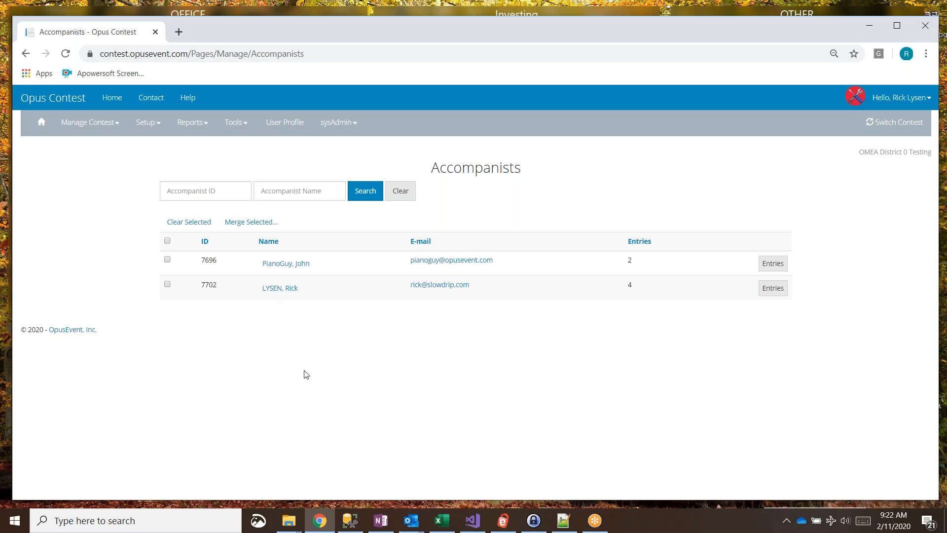
- Open the merged accompanist's record and re-enter the last name with only its first letter capitalized
{"action": "left_click", "coordinate": [284, 290]}
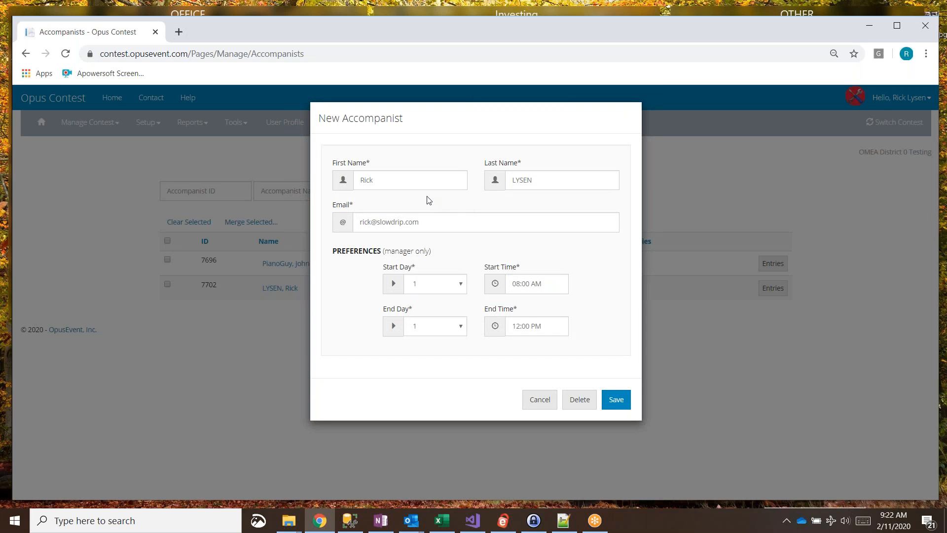
{"action": "left_click", "coordinate": [552, 181]}
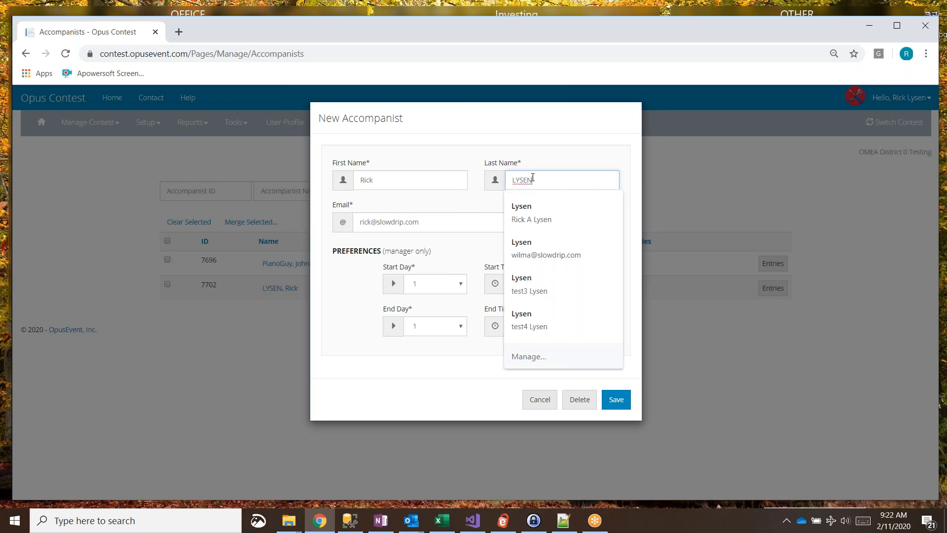
{"action": "type", "text": "Lysen"}
{"action": "left_click", "coordinate": [426, 205]}
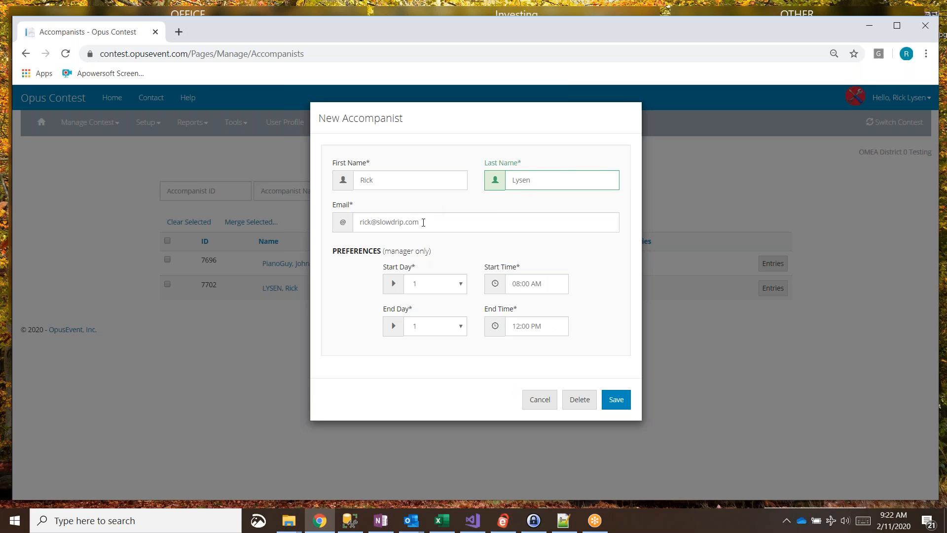
{"action": "left_click_drag", "start_coordinate": [423, 222], "coordinate": [334, 214]}
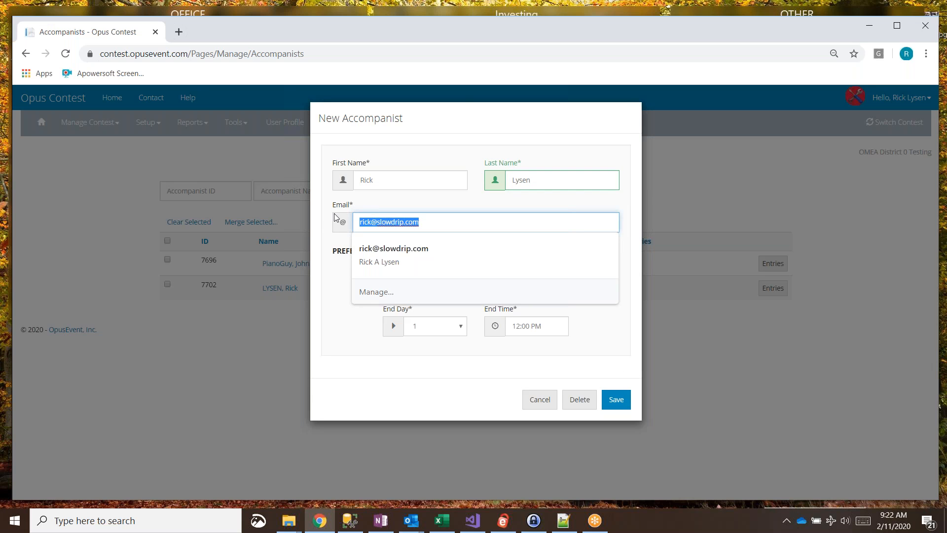
{"action": "left_click", "coordinate": [378, 199]}
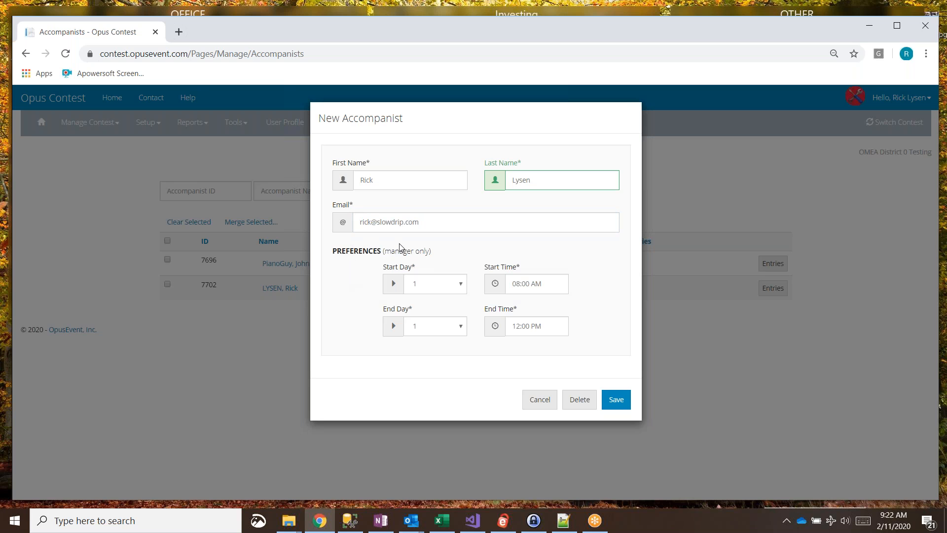
- Check which options are offered for Start Day and End Day in the accompanist's preferences
{"action": "left_click", "coordinate": [460, 285]}
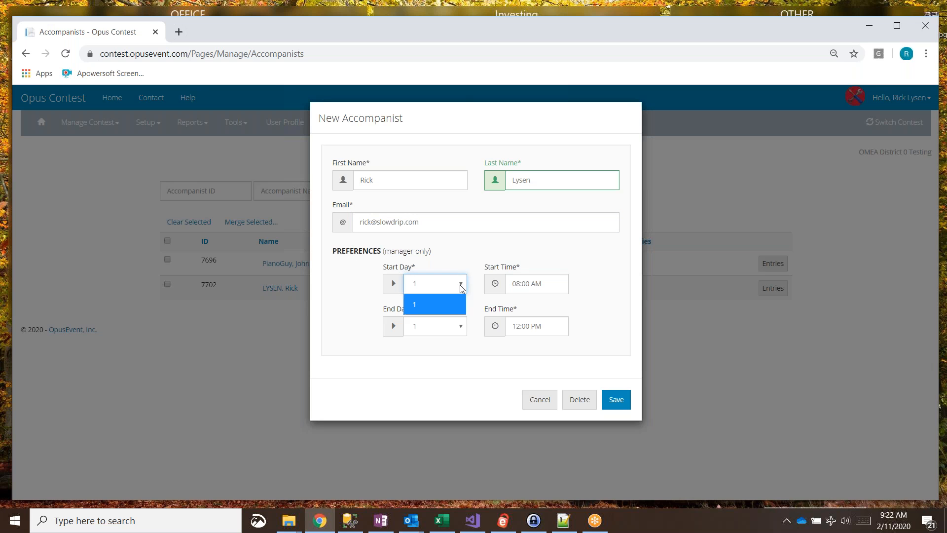
{"action": "left_click", "coordinate": [464, 329]}
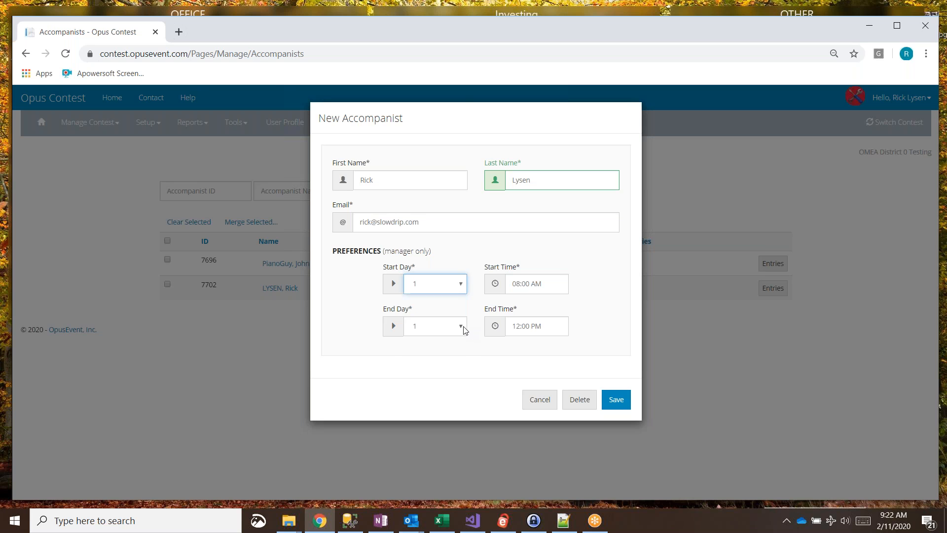
{"action": "left_click", "coordinate": [464, 329]}
{"action": "left_click", "coordinate": [466, 257]}
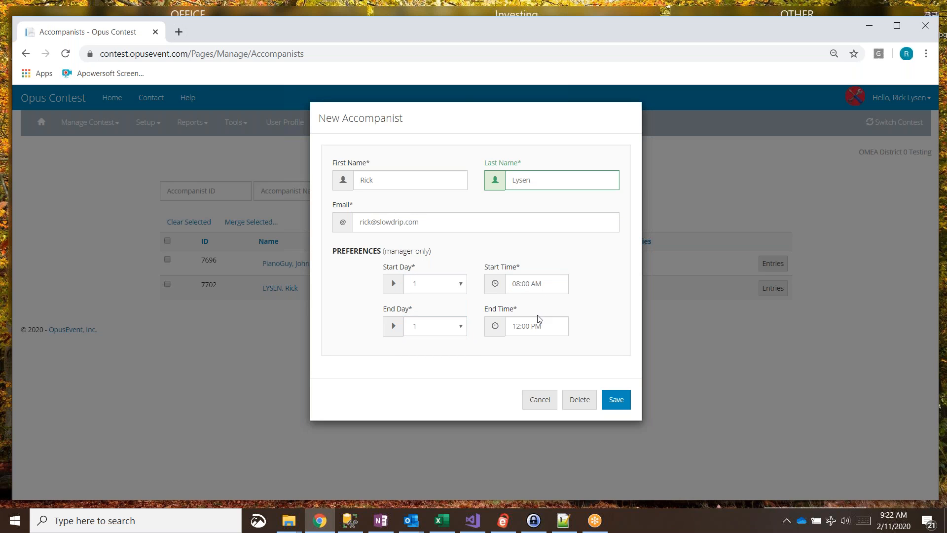
- Set the accompanist's preferred End Time to 10:00 am and save the record
{"action": "left_click_drag", "start_coordinate": [544, 325], "coordinate": [472, 325]}
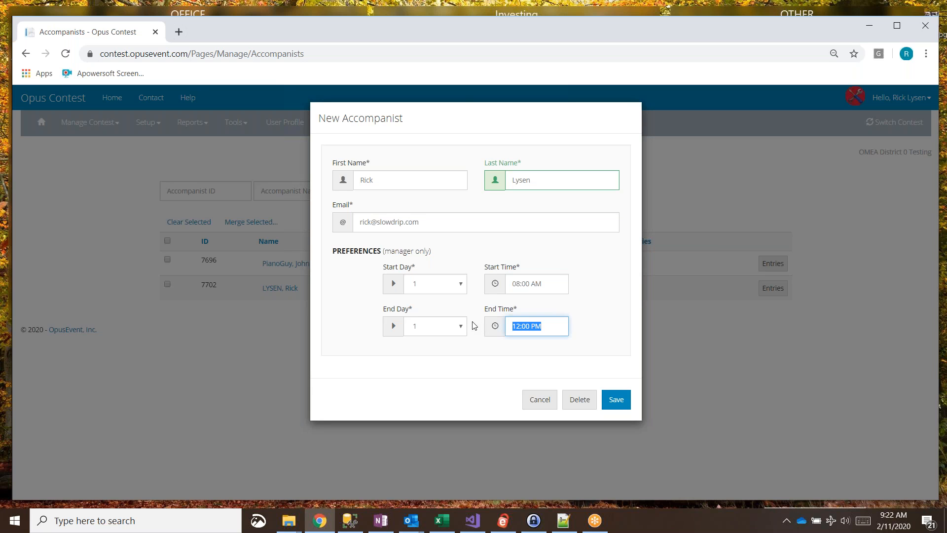
{"action": "type", "text": "1000"}
{"action": "key", "text": "Tab"}
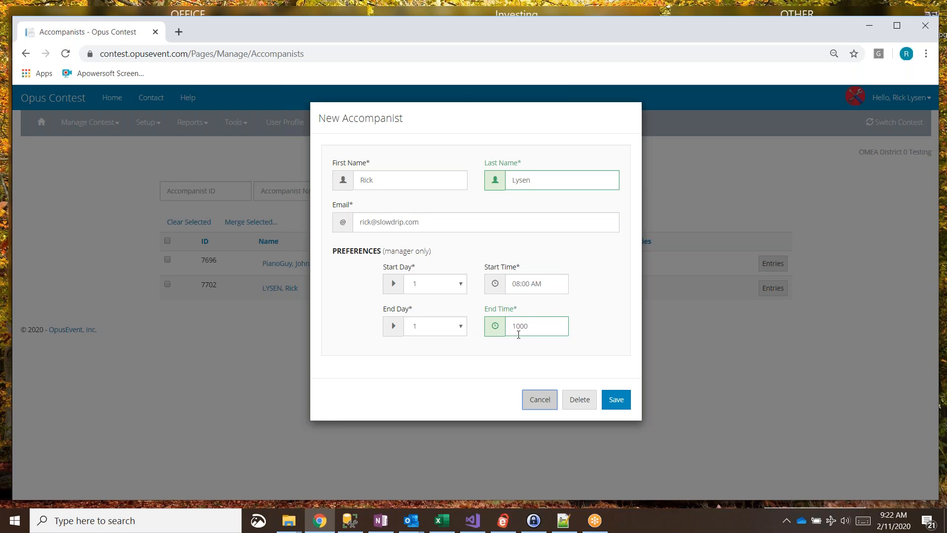
{"action": "left_click", "coordinate": [518, 334]}
{"action": "key", "text": "shift+End"}
{"action": "key", "text": "BackSpace"}
{"action": "type", "text": "am"}
{"action": "key", "text": "Tab"}
{"action": "left_click", "coordinate": [498, 331]}
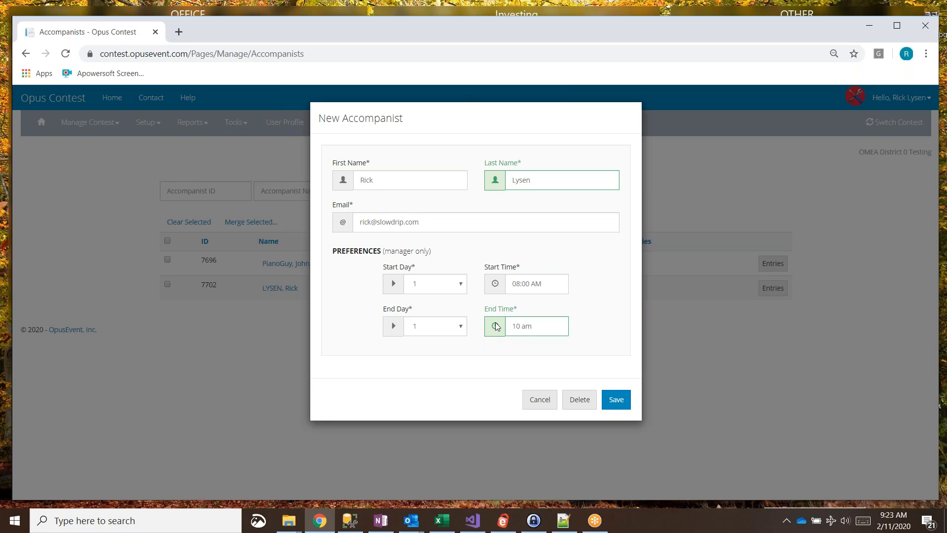
{"action": "left_click_drag", "start_coordinate": [547, 326], "coordinate": [511, 325]}
{"action": "type", "text": "10:00 am"}
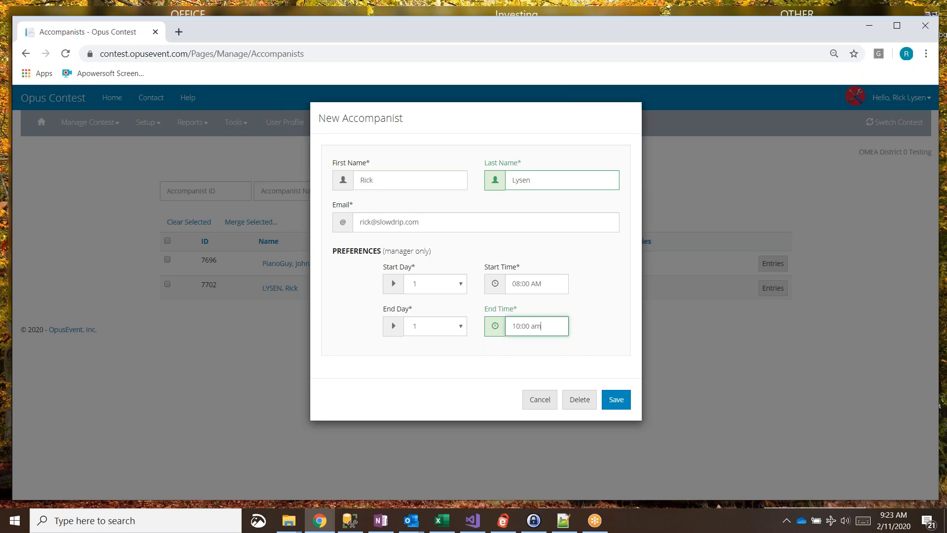
{"action": "left_click", "coordinate": [618, 399]}
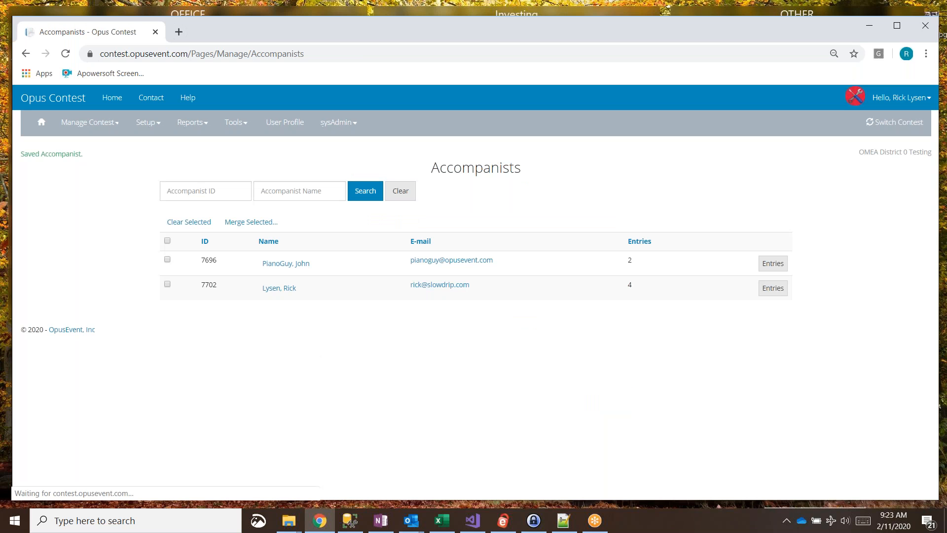
- Reopen the merged accompanist's record to check the saved Start Time and End Time preferences, and close it without saving
{"action": "left_click", "coordinate": [284, 291]}
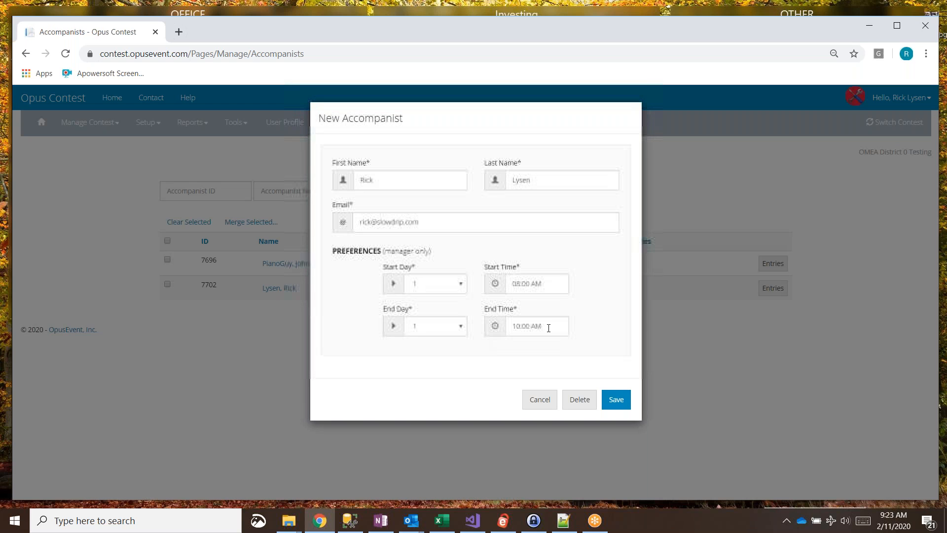
{"action": "left_click_drag", "start_coordinate": [550, 323], "coordinate": [495, 327]}
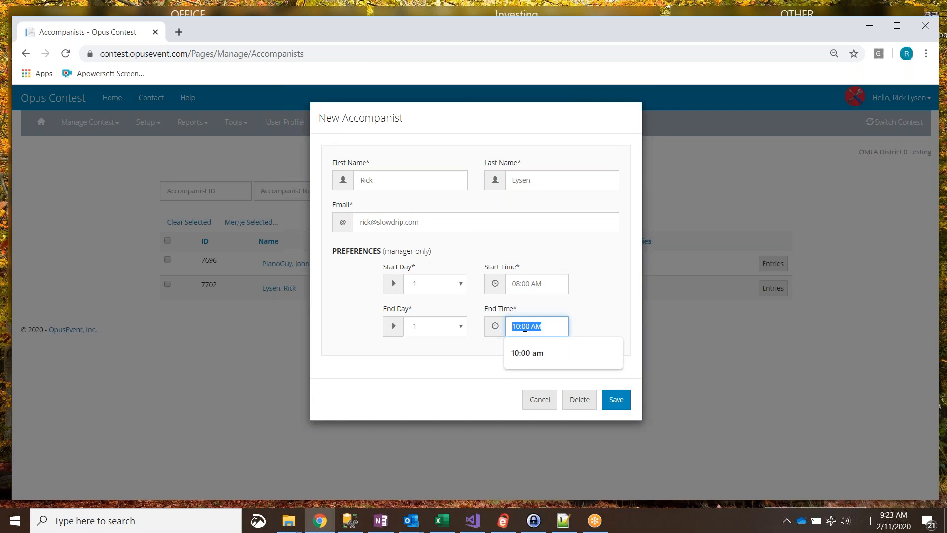
{"action": "left_click_drag", "start_coordinate": [511, 282], "coordinate": [554, 281]}
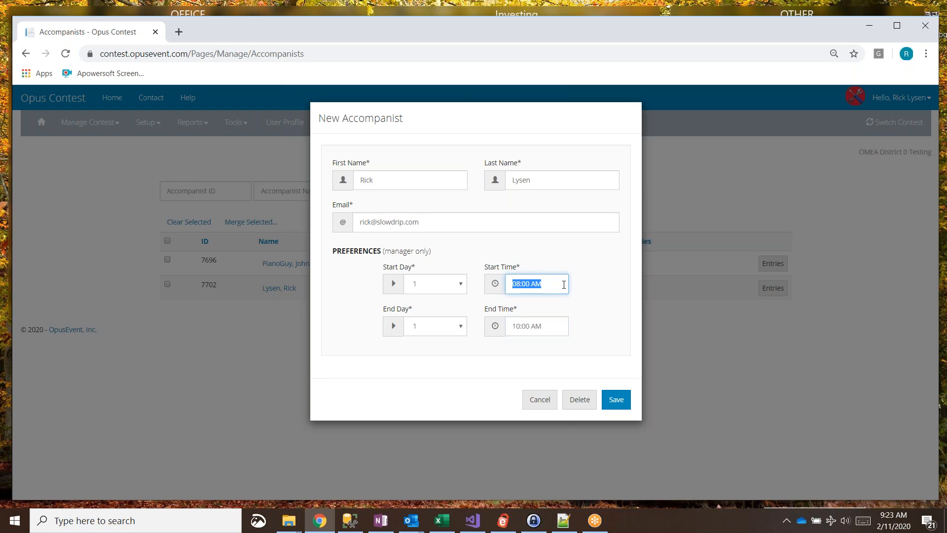
{"action": "left_click_drag", "start_coordinate": [545, 325], "coordinate": [485, 328]}
{"action": "left_click", "coordinate": [464, 358]}
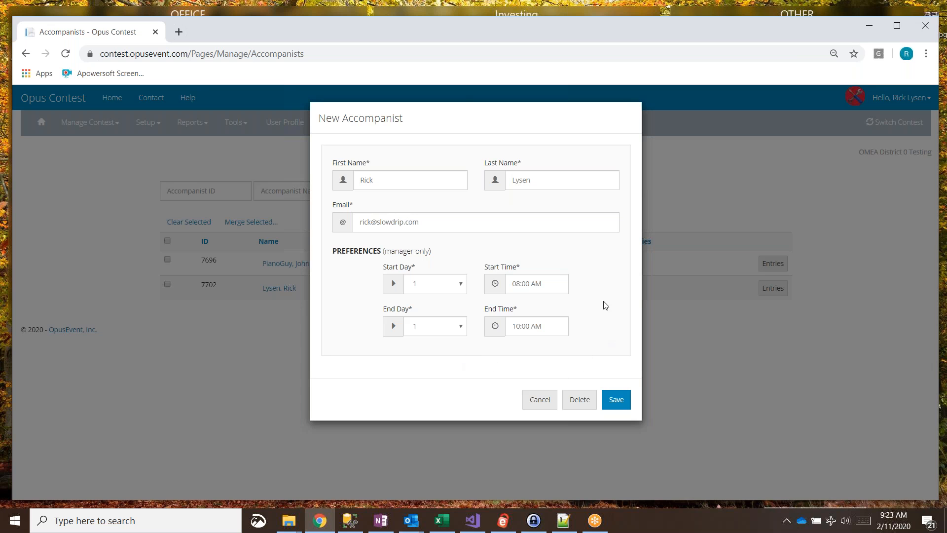
{"action": "left_click", "coordinate": [540, 401]}
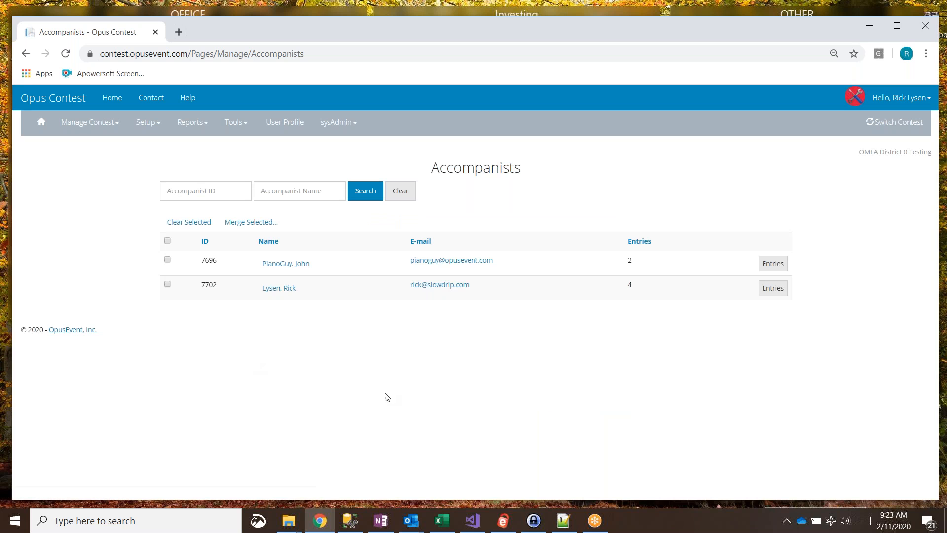